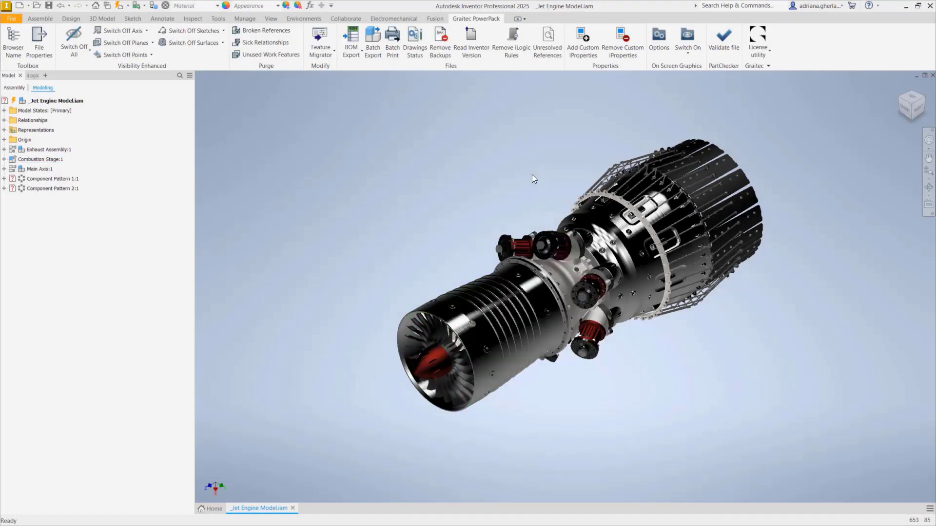
Step: Search the jet engine assembly for unresolved references and centre the results dialog listing the ISO 4762 M6 x 25 parts
scroll(639, 288, "up", 3)
scroll(638, 285, "down", 2)
scroll(540, 122, "down", 2)
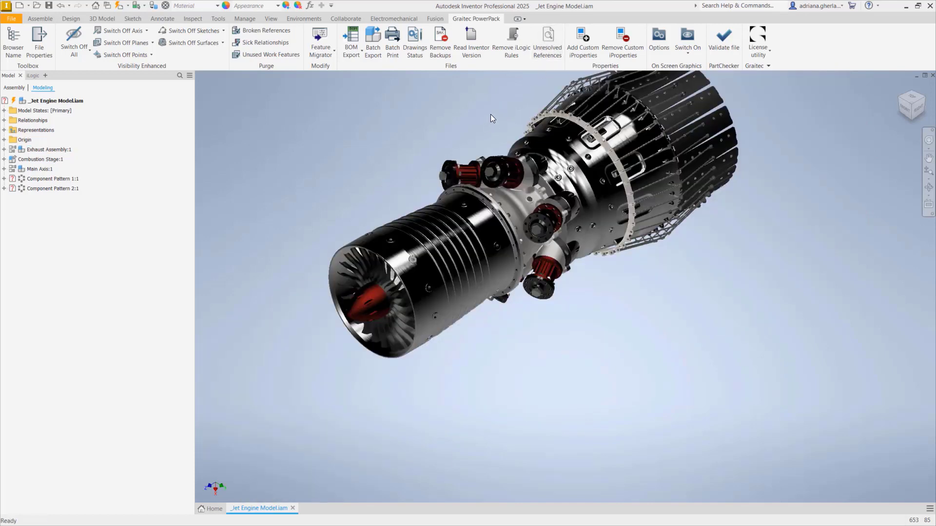
key("F6")
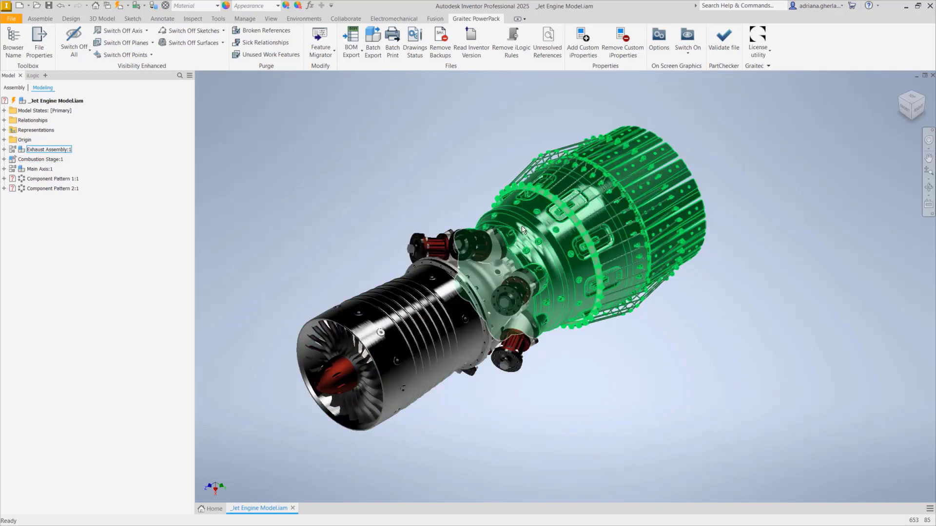
left_click(546, 49)
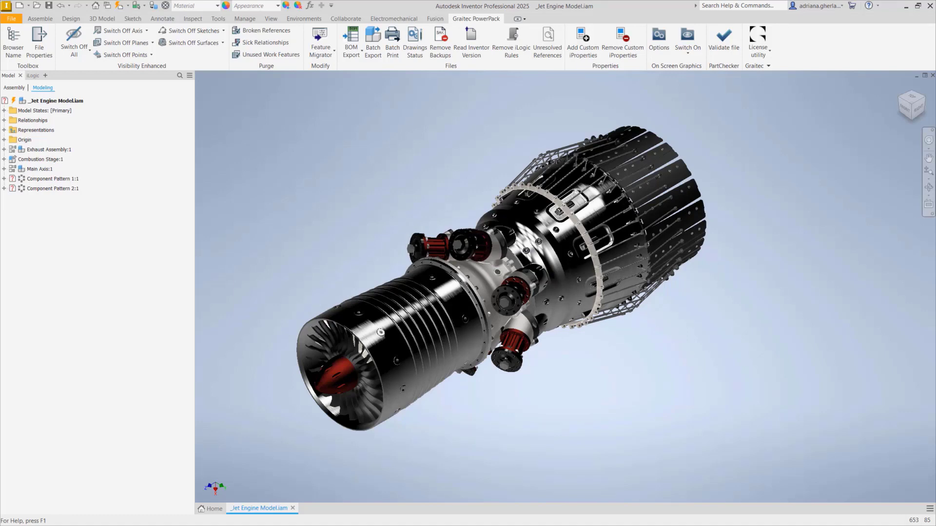
left_click_drag(821, 146, 487, 125)
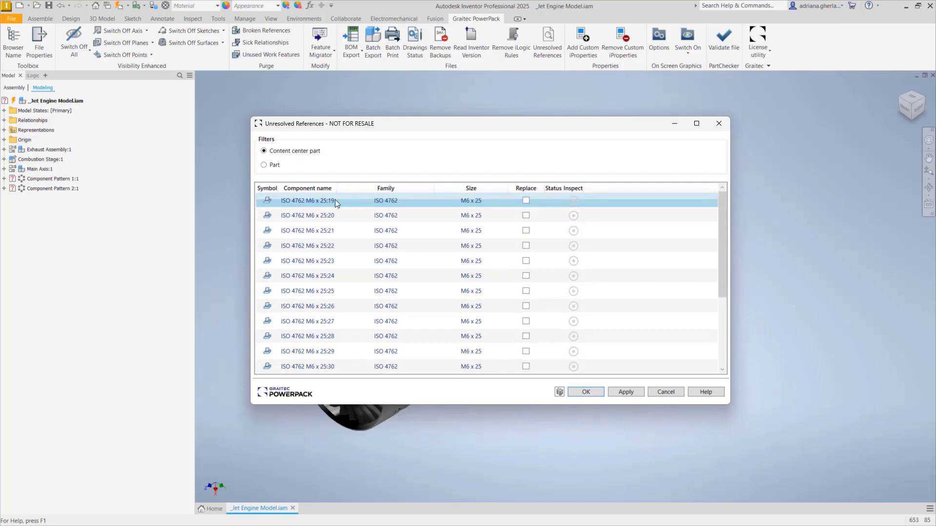
Step: Widen the Component name and Status columns of the unresolved M6 x 25 screw list
left_click_drag(336, 188, 358, 188)
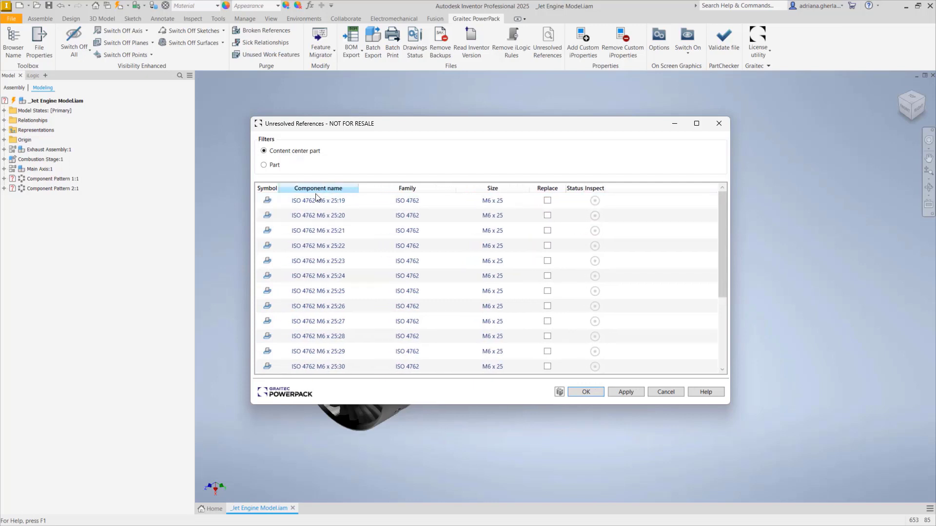
left_click(624, 246)
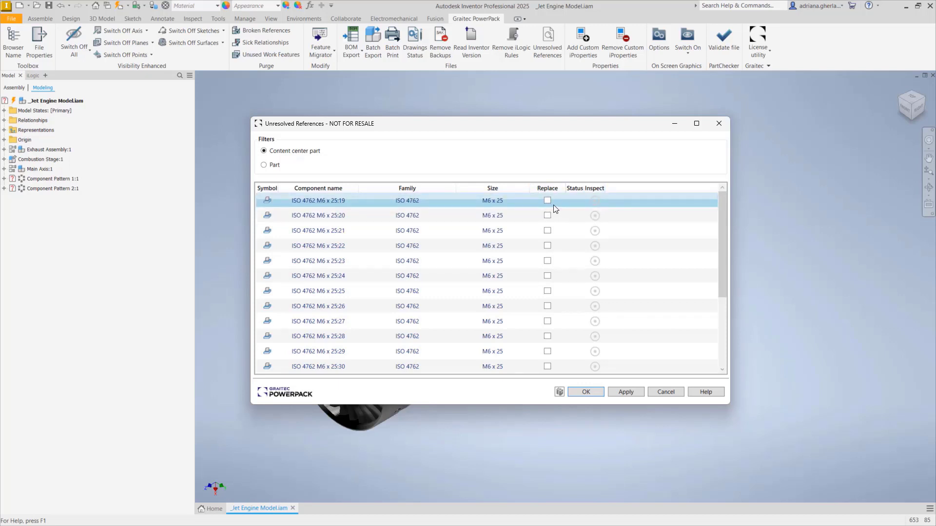
left_click_drag(585, 189, 608, 189)
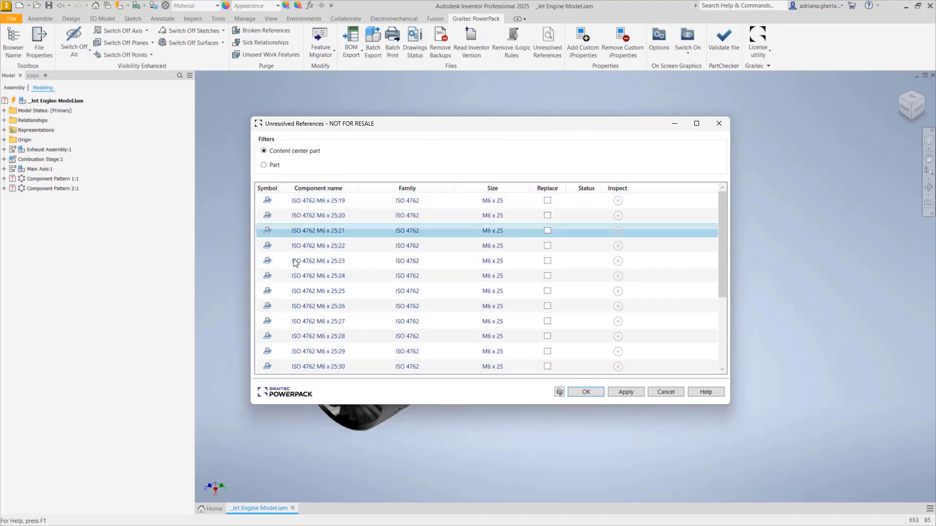
Step: Mark screws 25:19 through 25:29 for replacement
scroll(415, 238, "down", 3)
scroll(537, 268, "up", 3)
left_click(547, 200)
left_click(546, 216)
left_click(547, 230)
left_click(547, 246)
left_click(547, 261)
left_click(547, 276)
left_click(547, 291)
left_click(547, 306)
left_click(548, 321)
left_click(547, 336)
left_click(547, 351)
Step: Mark screws 25:30 through 25:36, then apply the replacement and confirm the results
scroll(548, 356, "down", 2)
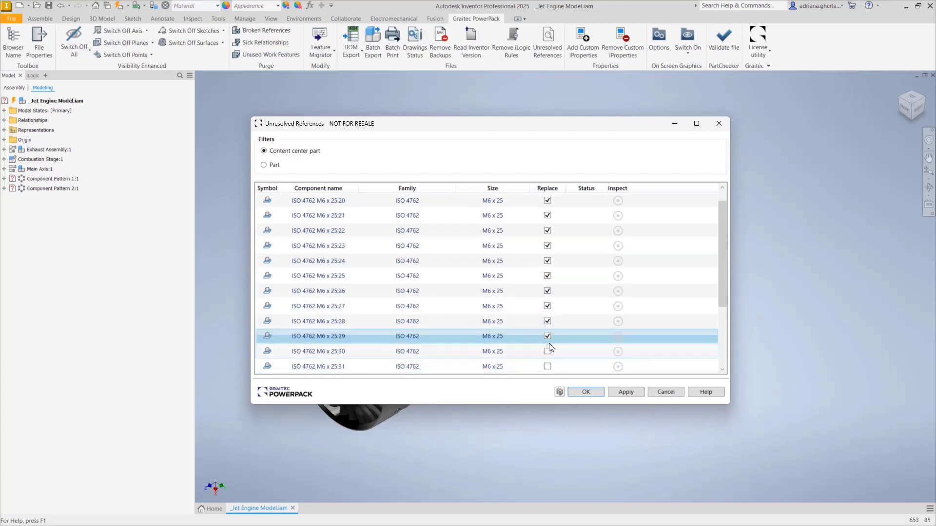
left_click(547, 339)
scroll(549, 322, "down", 2)
left_click(548, 322)
left_click(547, 337)
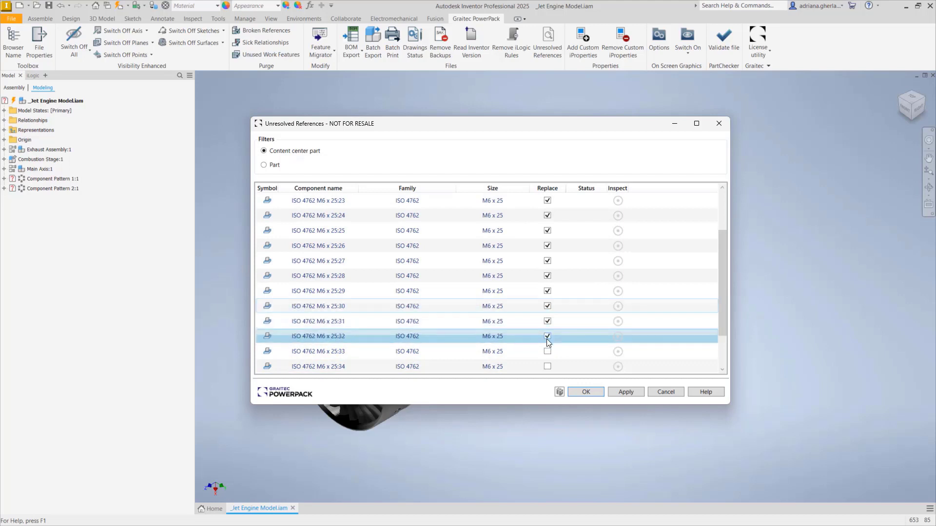
left_click(546, 352)
left_click(547, 352)
scroll(547, 361, "down", 1)
left_click(547, 364)
scroll(549, 351, "down", 2)
left_click(547, 337)
left_click(549, 350)
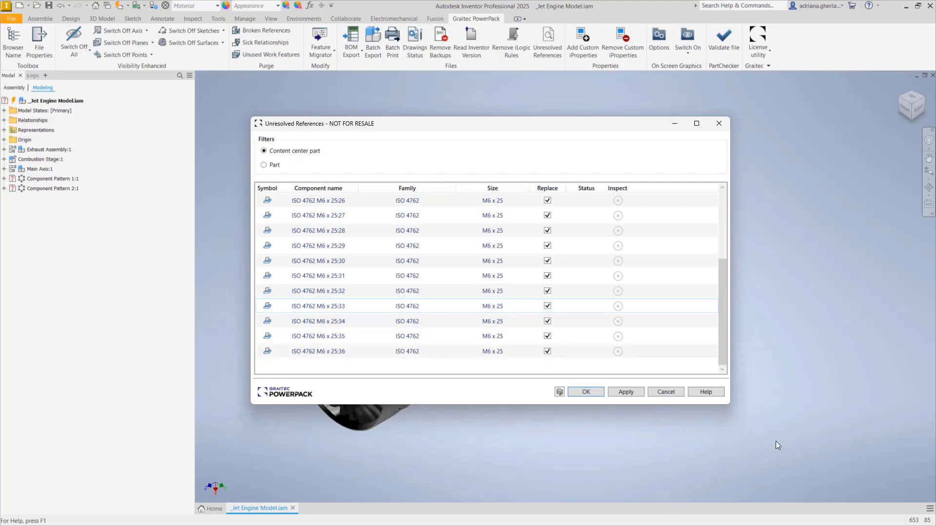
left_click(626, 393)
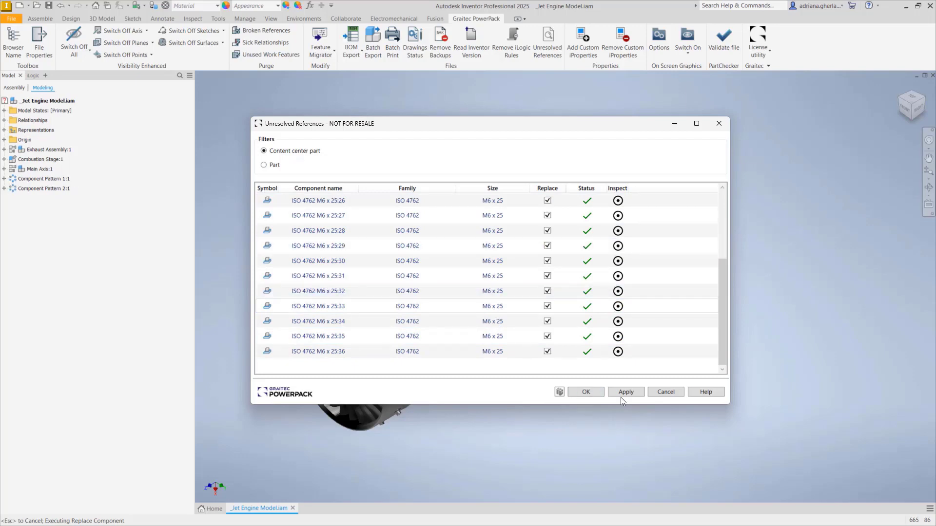
left_click(587, 394)
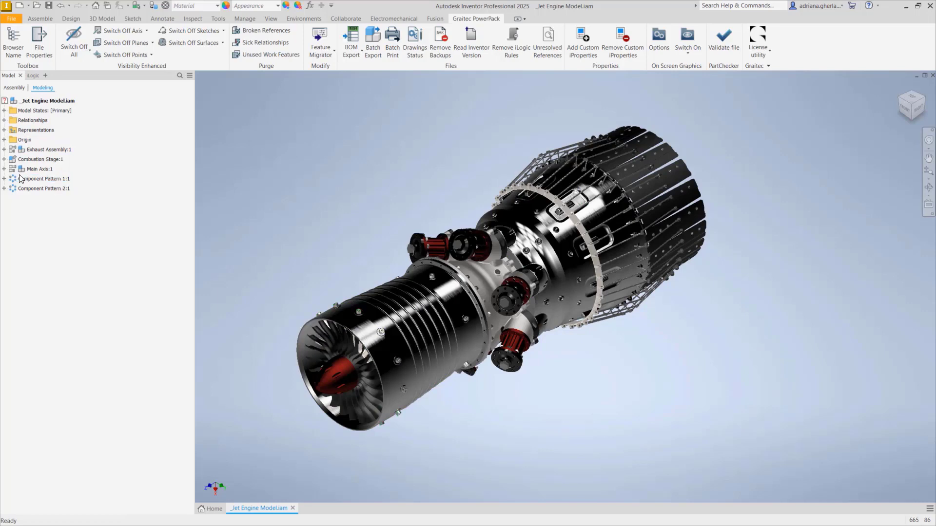
Step: Expand and inspect the Main Axis, Combustion Stage and Exhaust Assembly nodes in the browser
left_click(31, 103)
left_click(76, 117)
left_click(4, 169)
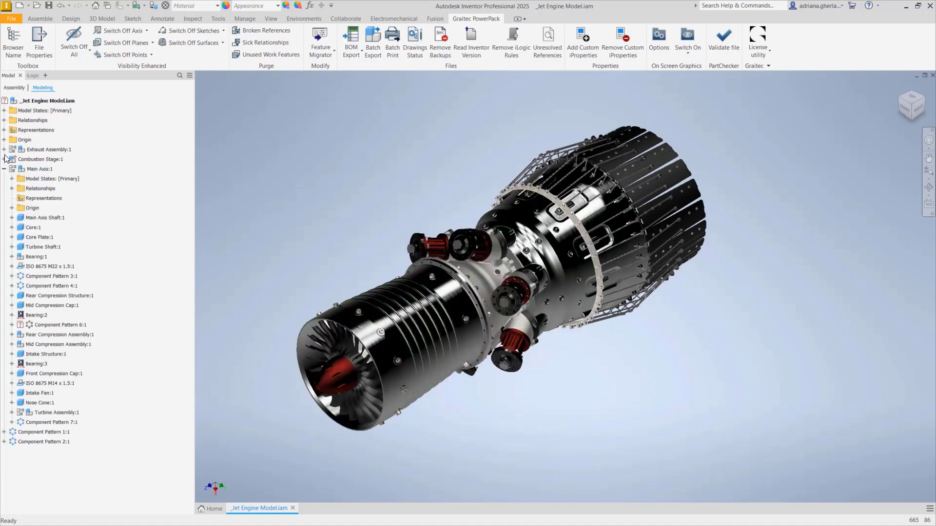
left_click(40, 168)
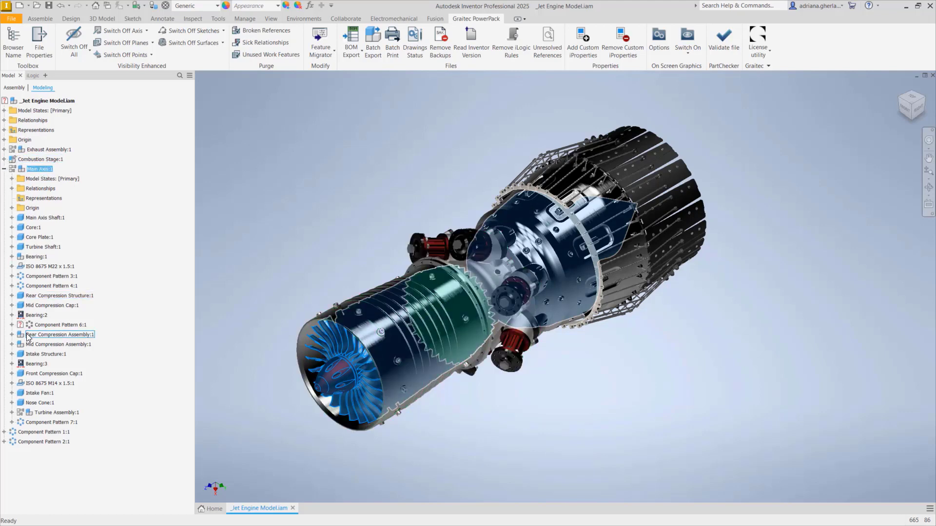
left_click(4, 159)
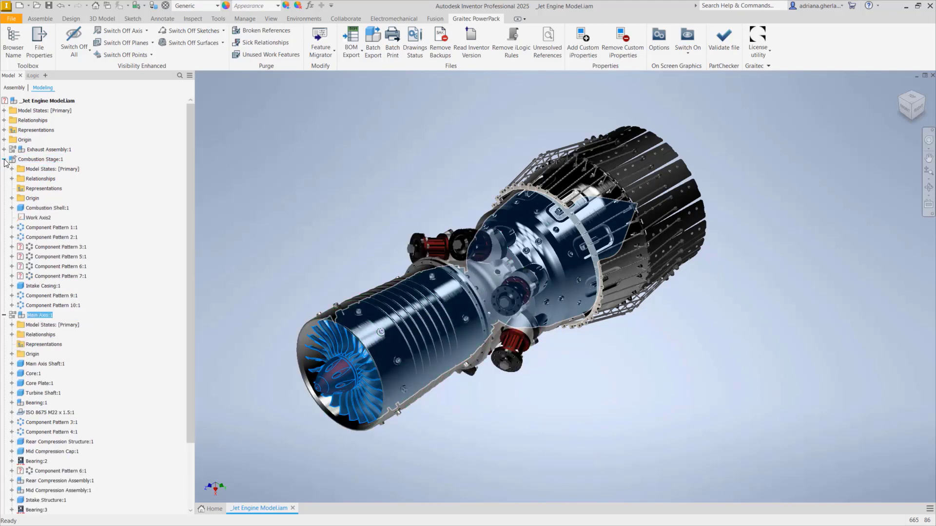
left_click(4, 150)
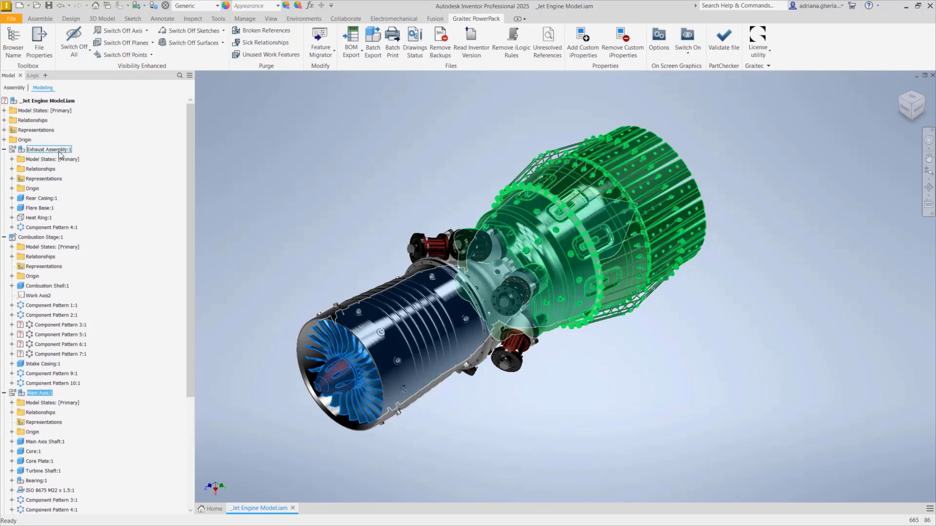
left_click(4, 149)
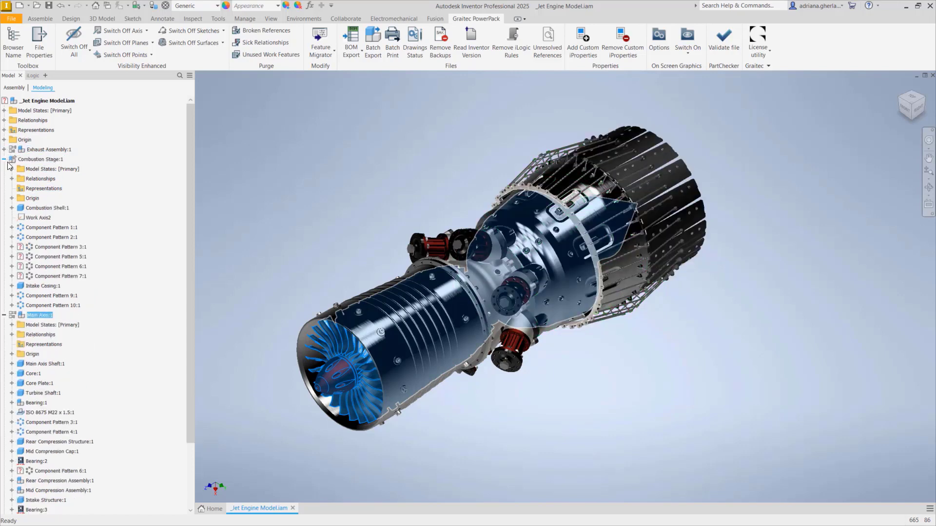
left_click(4, 159)
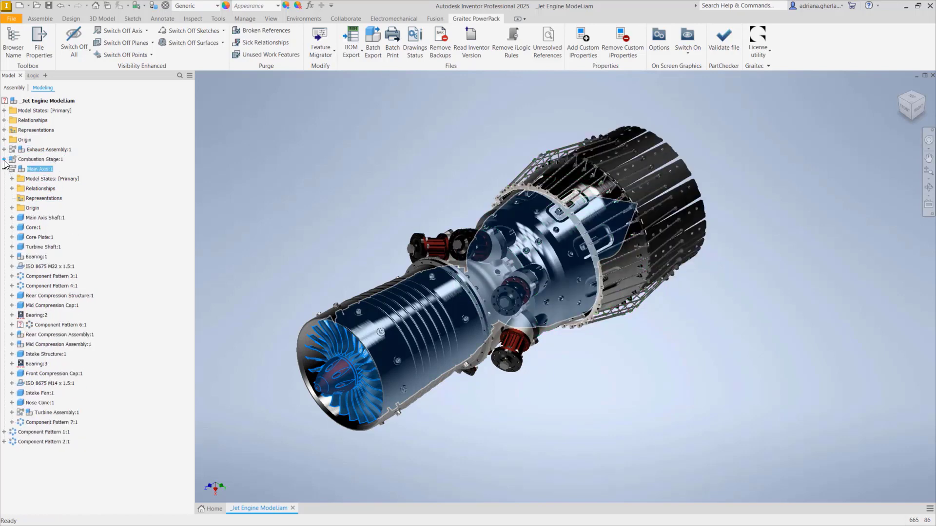
Step: Open Main Axis:1 as its own document, dismissing the unresolved-components warning
right_click(40, 171)
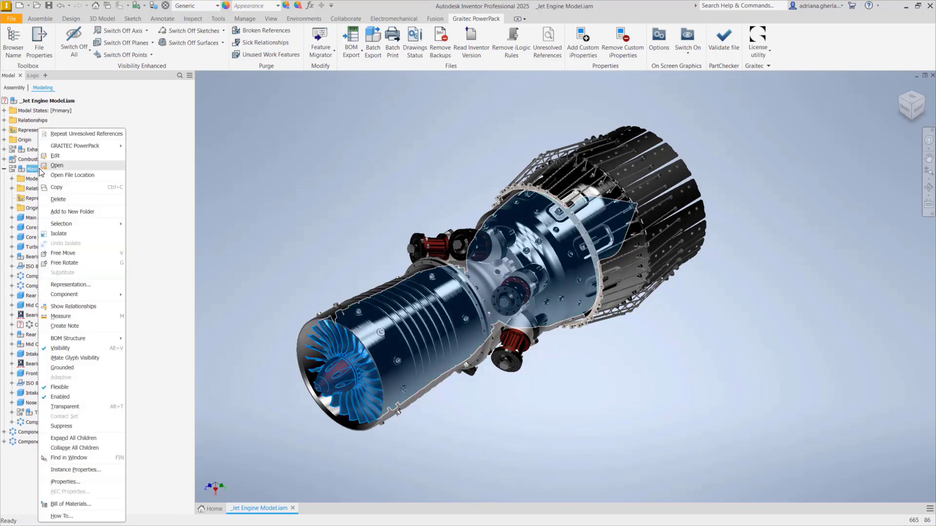
left_click(67, 166)
left_click(522, 298)
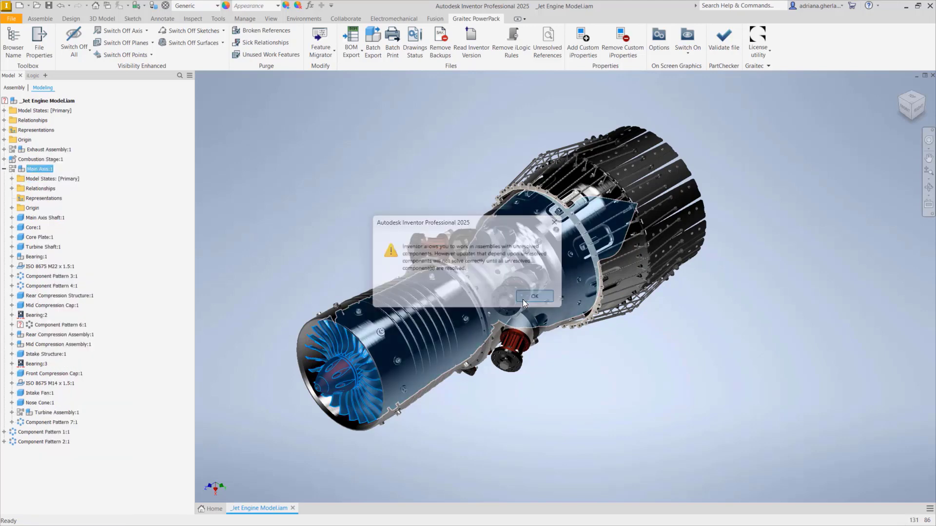
scroll(570, 292, "down", 3)
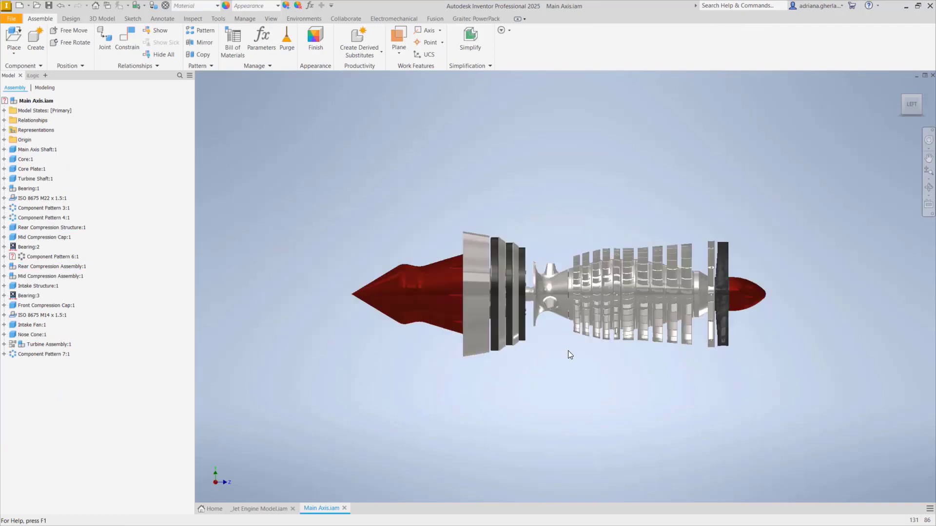
left_click(476, 20)
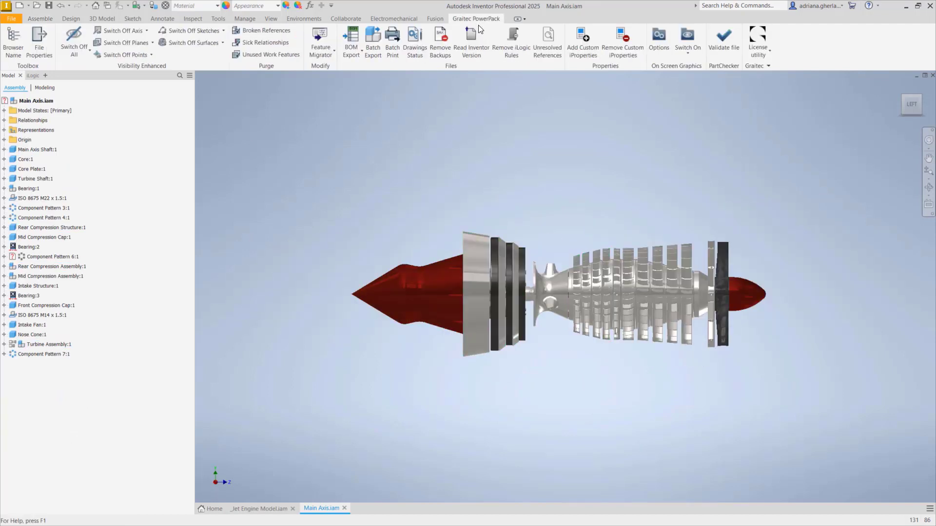
Step: Search Main Axis.iam for unresolved references to list its ISO 4762 M5 x 8 screws
left_click(538, 43)
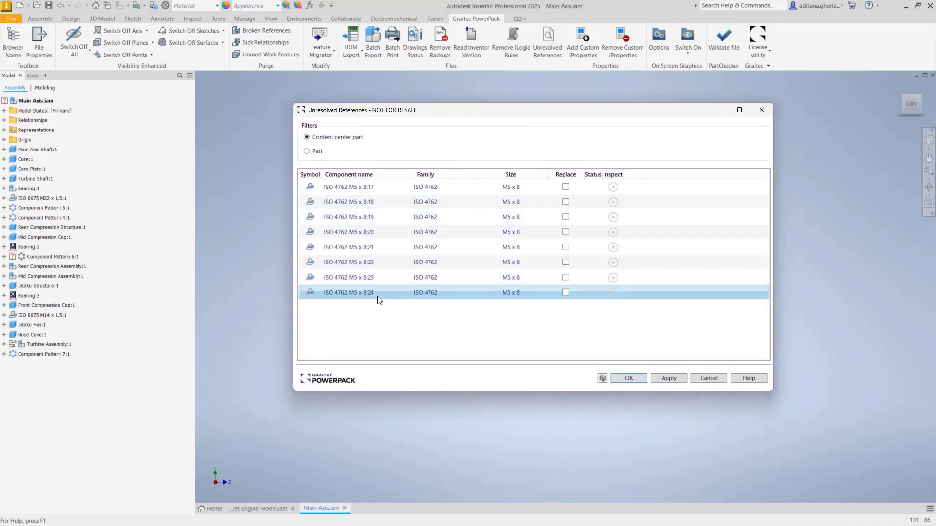
Step: Mark the eight M5 x 8 screws 8:17 through 8:24 for replacement
left_click(566, 187)
left_click(566, 201)
left_click(566, 217)
left_click(566, 232)
left_click(566, 247)
left_click(566, 262)
left_click(565, 277)
left_click(566, 293)
Step: Apply the replacement, confirm, then close Main Axis.iam and answer the save prompt
left_click(672, 379)
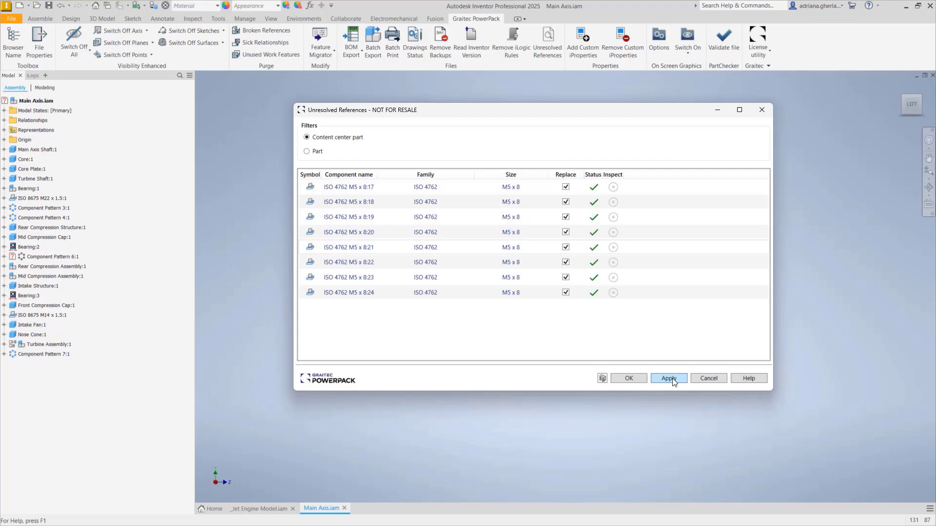
left_click(629, 379)
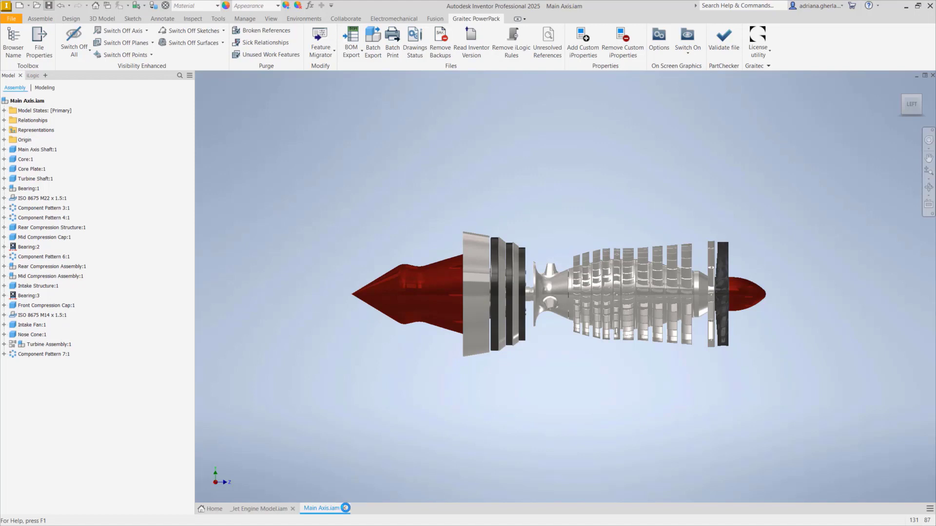
left_click(345, 508)
left_click(785, 127)
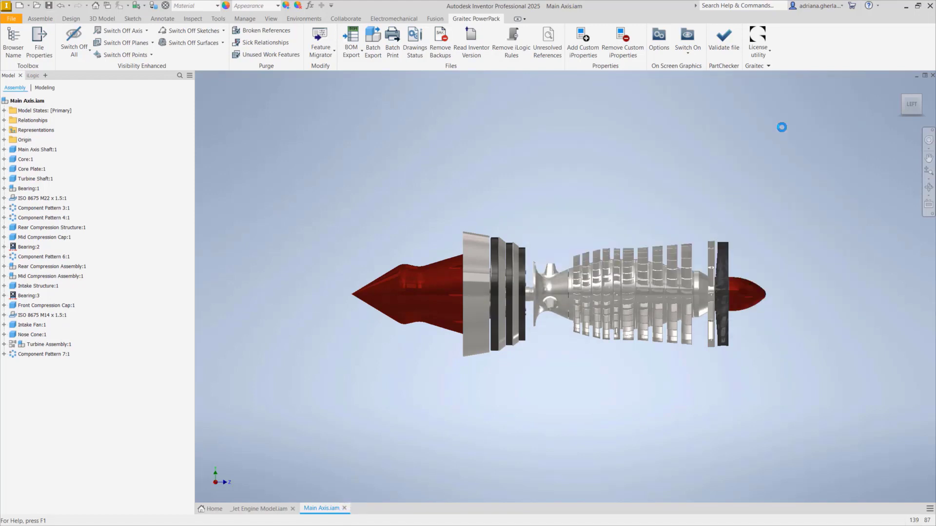